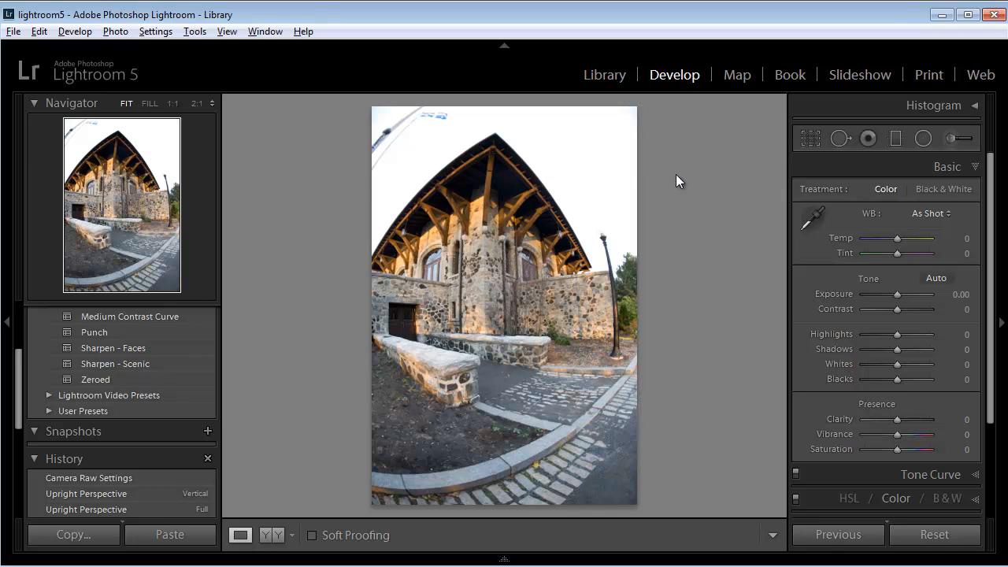
- Cycle through the building photo's file and exposure information overlays, and hide them again
key("i")
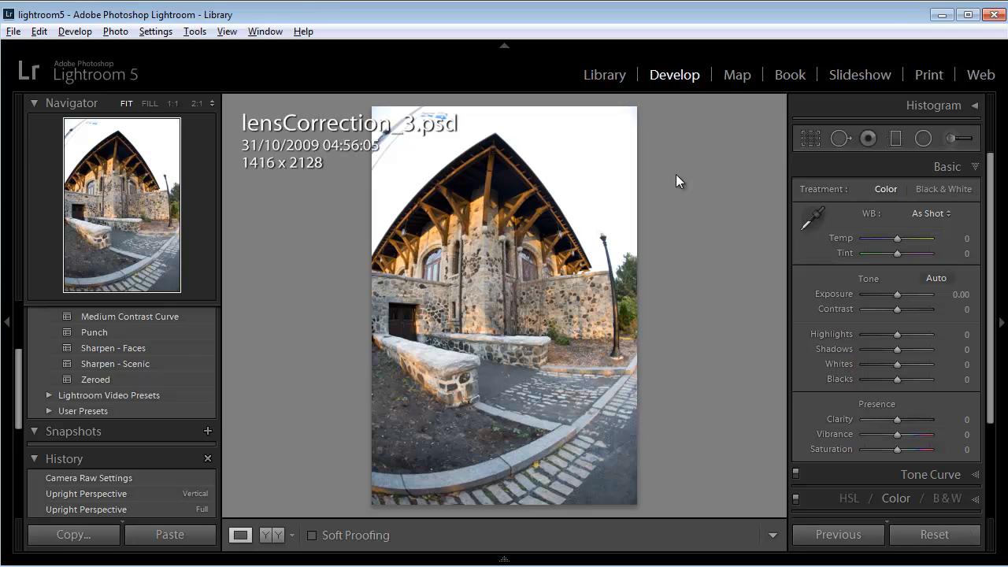
key("i")
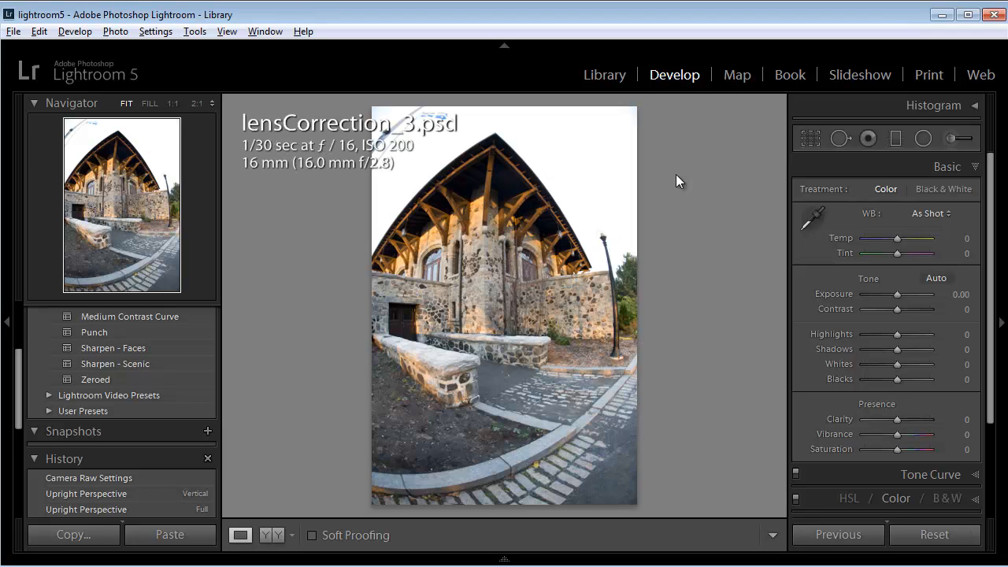
key("i")
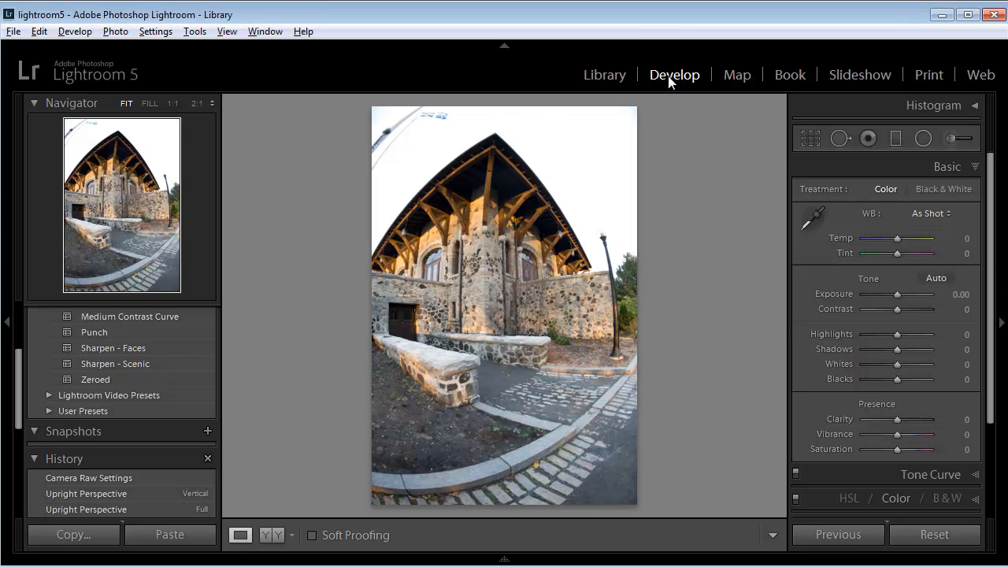
- Enable lens profile corrections for the building photo, toggling the correction off and on to compare the distortion
scroll(954, 236, "down", 3)
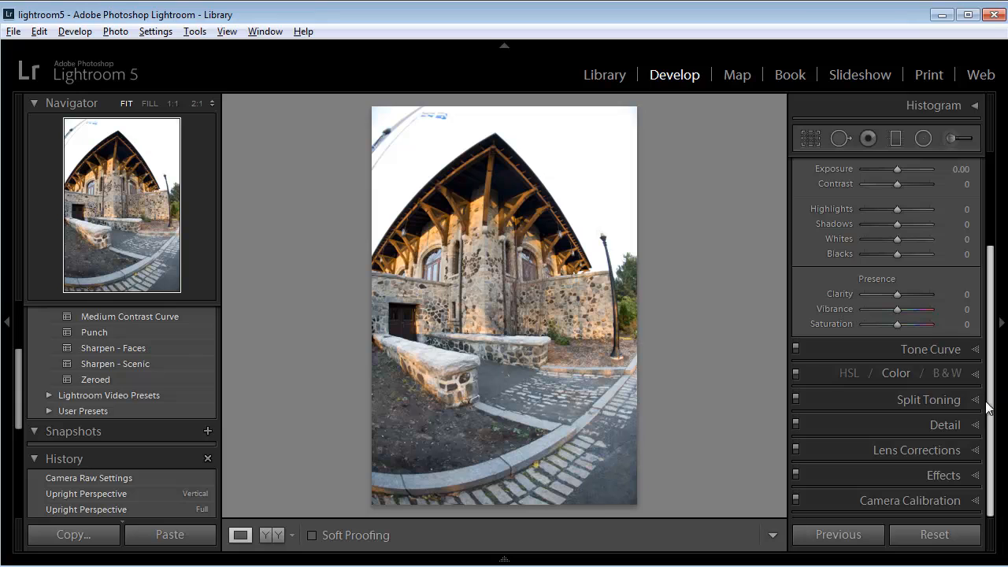
left_click(977, 451)
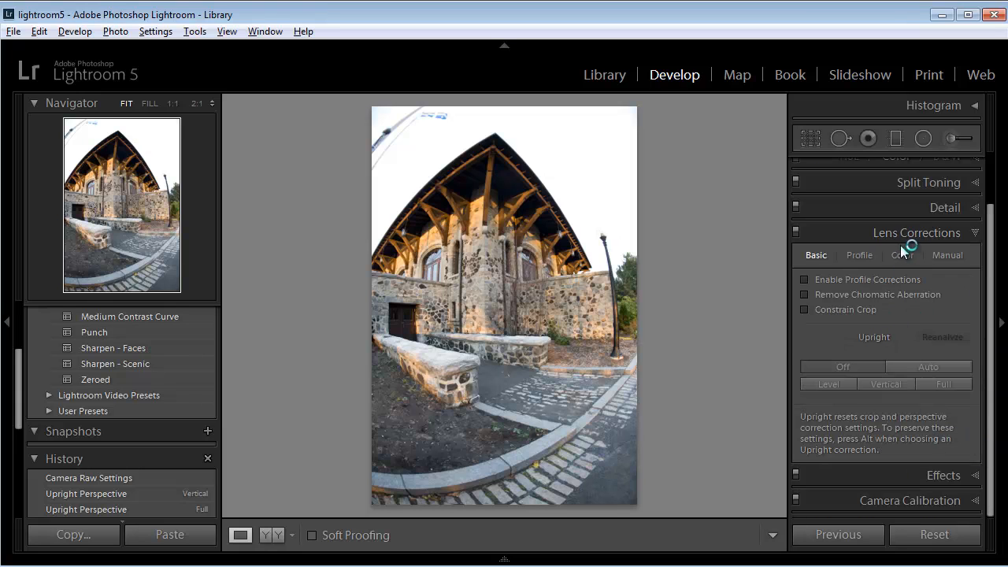
left_click(858, 256)
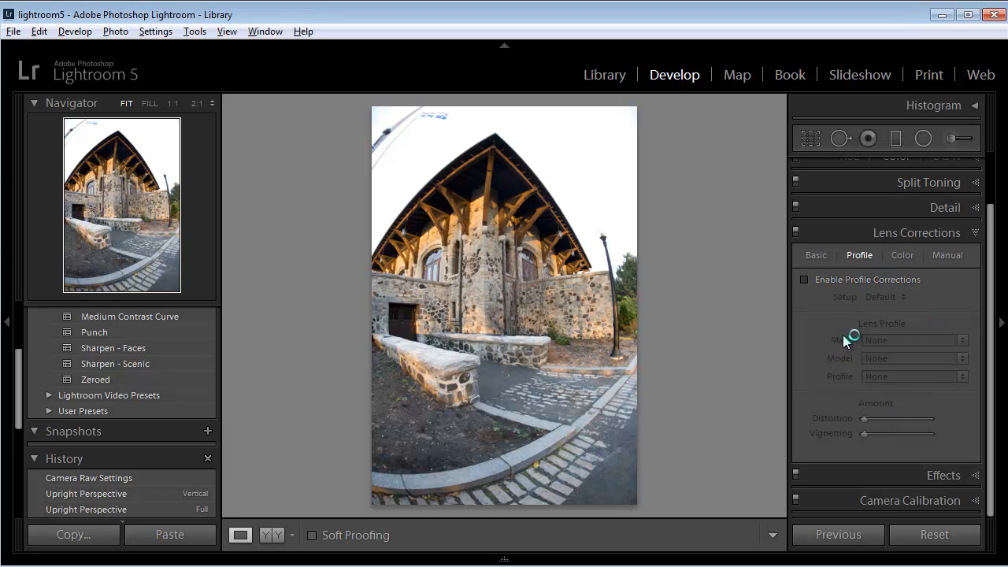
left_click(815, 254)
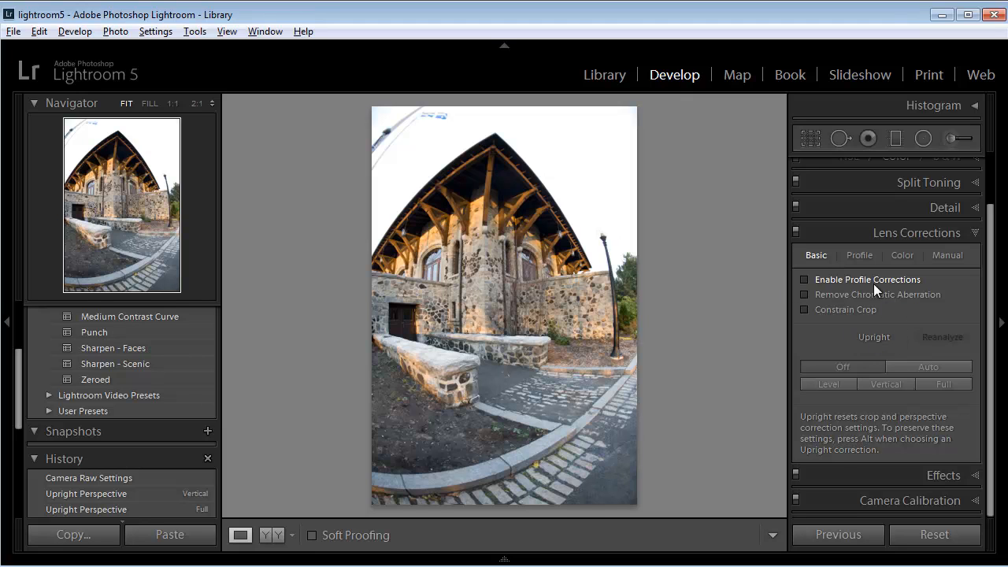
left_click(805, 280)
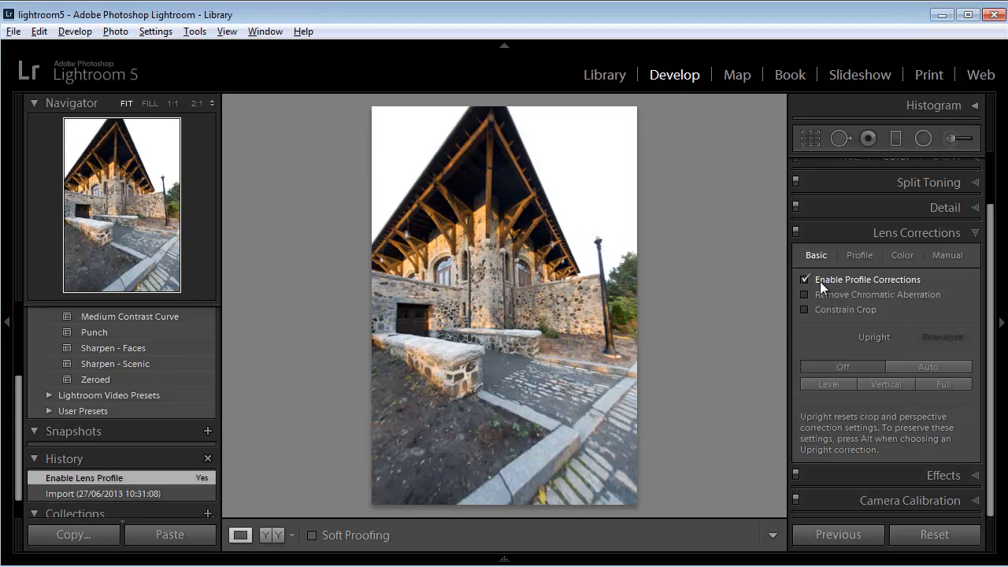
left_click(804, 279)
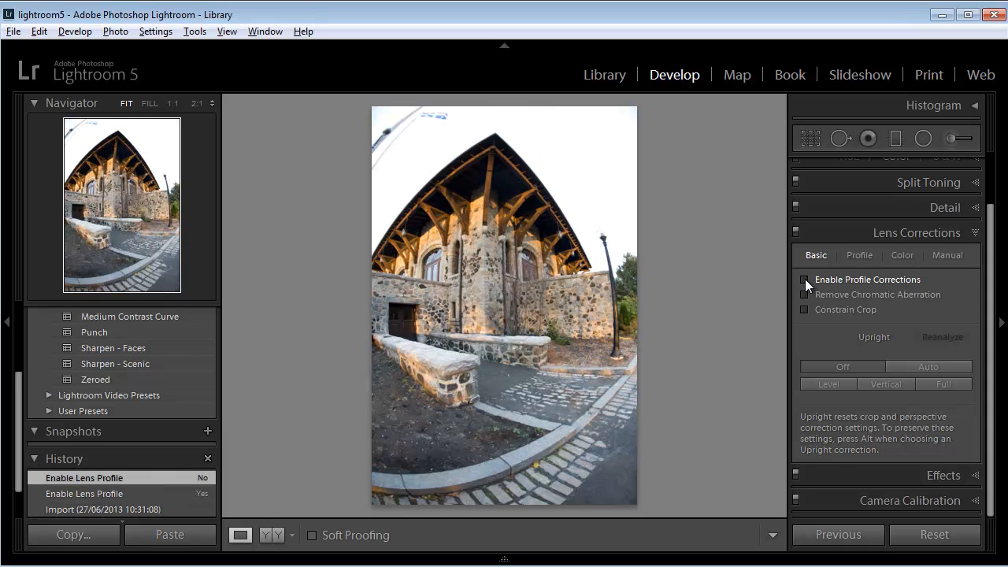
left_click(805, 278)
left_click(805, 279)
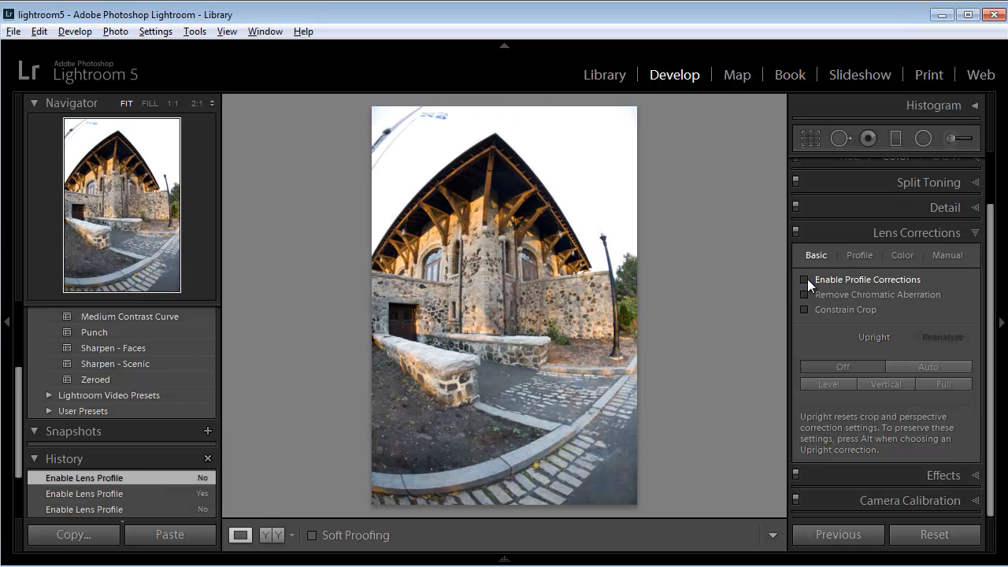
left_click(804, 279)
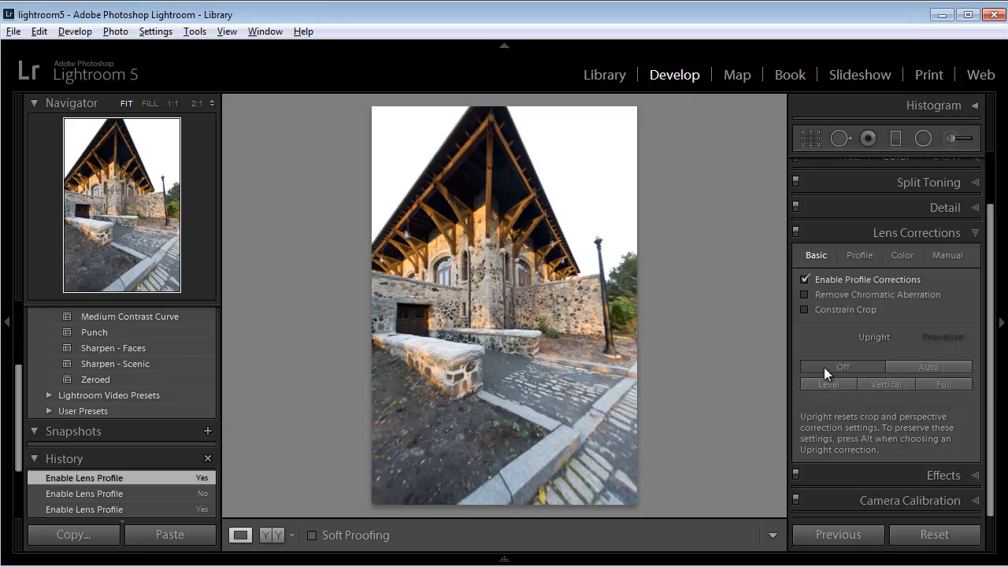
- Apply the Auto Upright correction to the building photo, alternating it with Off to compare the perspective
left_click(919, 368)
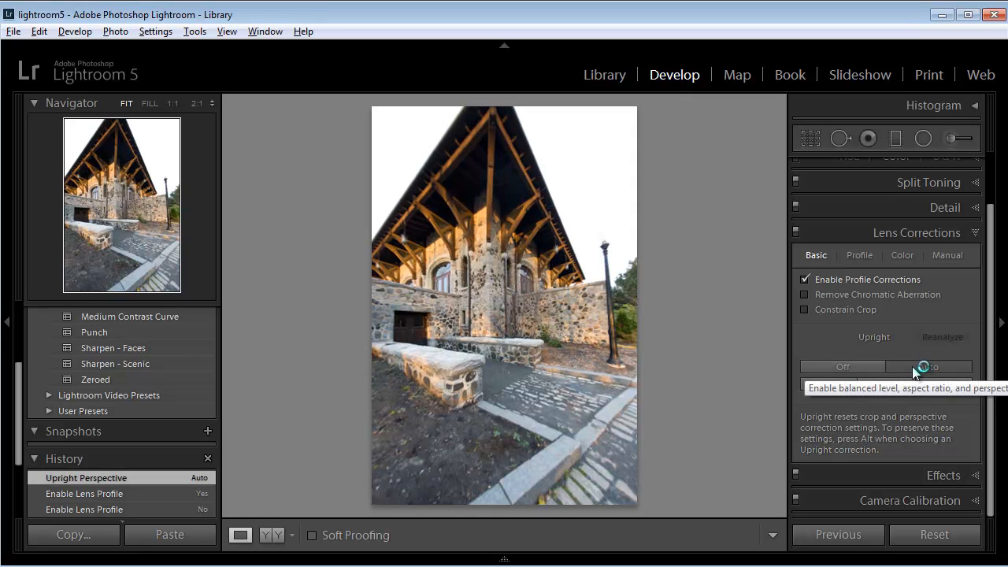
left_click(858, 367)
left_click(924, 366)
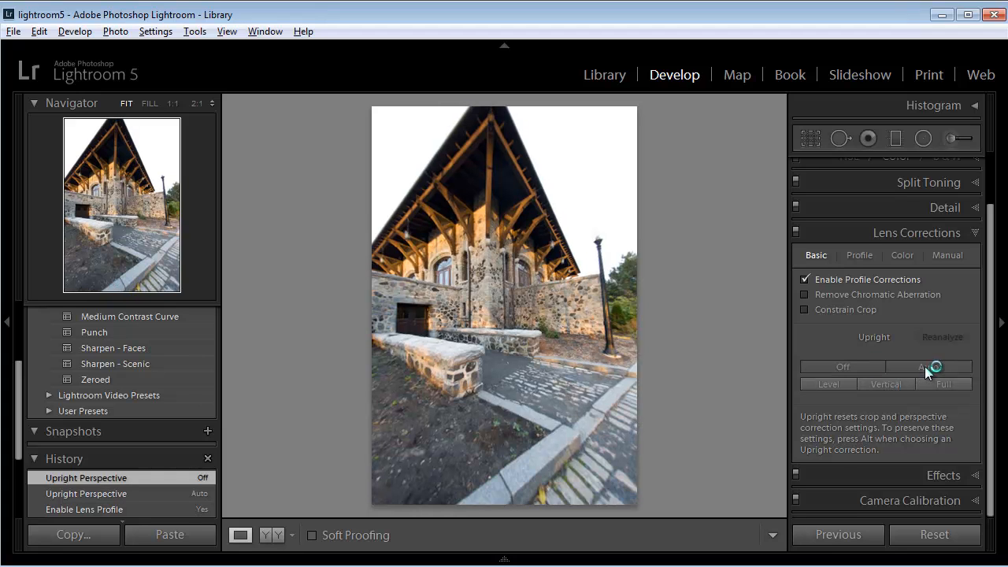
left_click(857, 368)
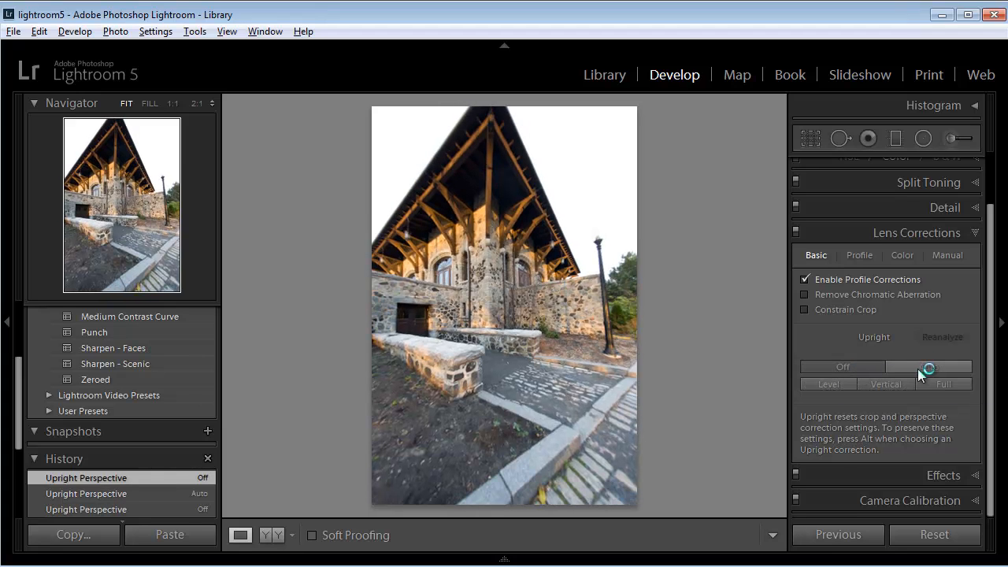
left_click(937, 367)
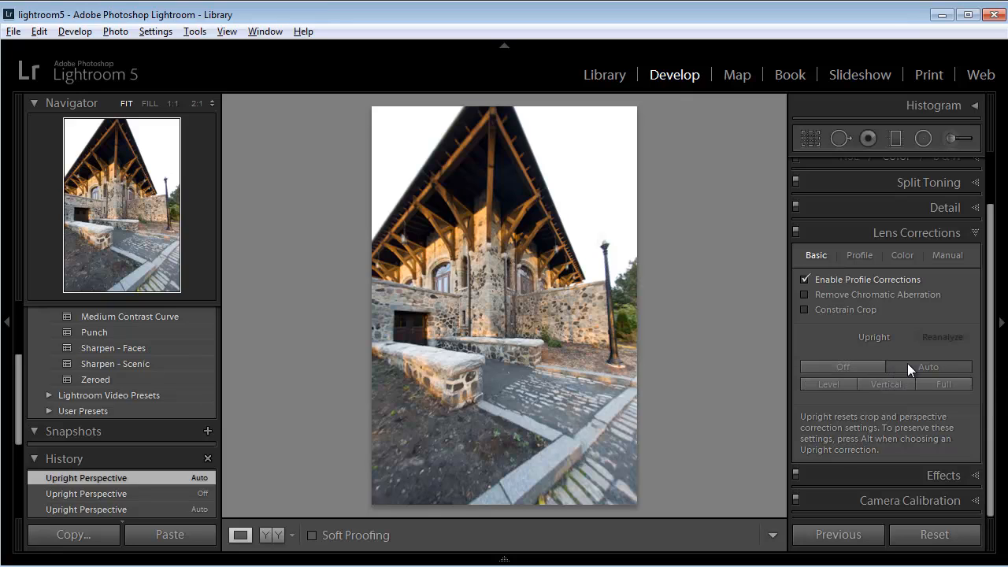
- Compare the Level, Auto, Vertical and Full Upright corrections on the building photo and settle on Vertical
left_click(828, 384)
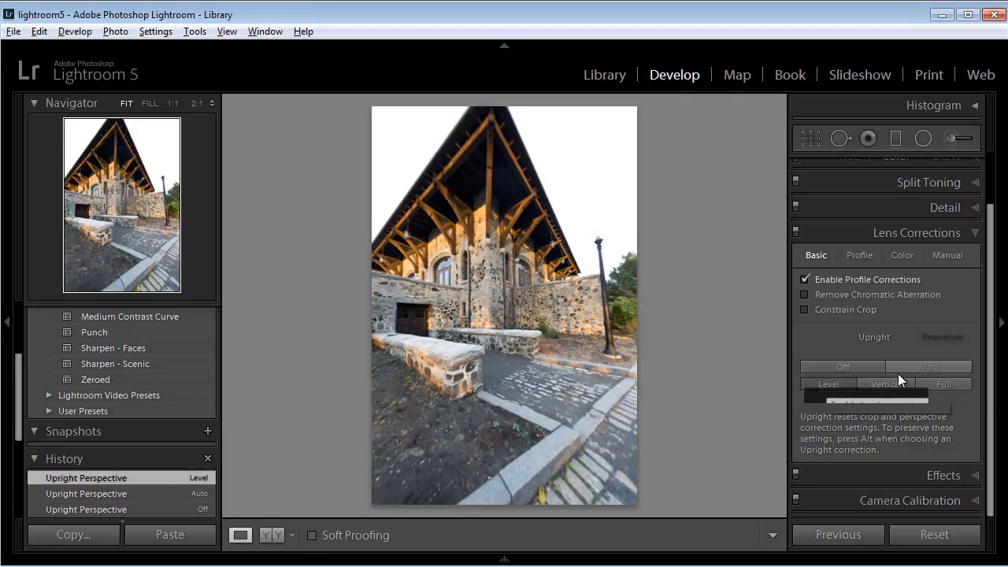
left_click(917, 367)
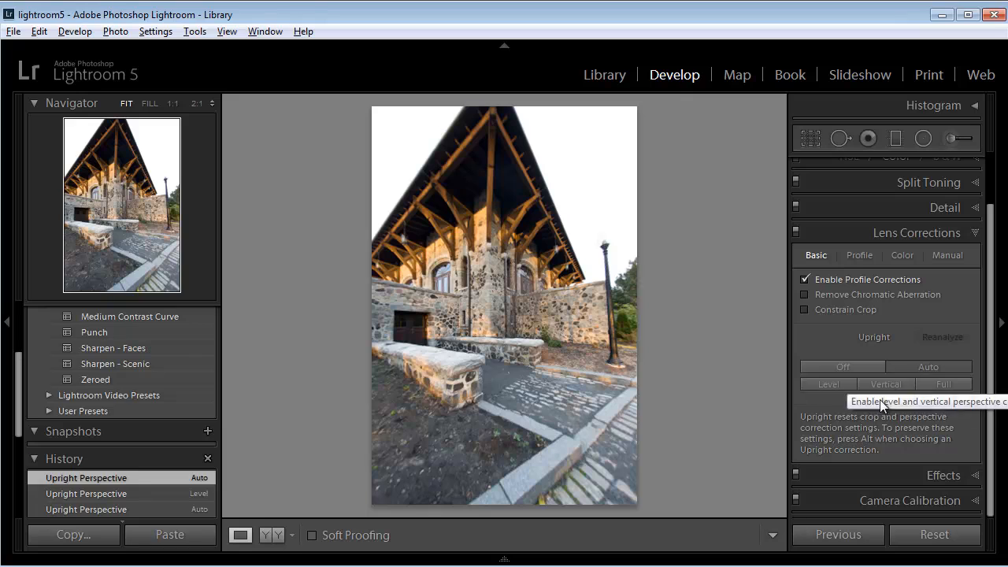
left_click(892, 384)
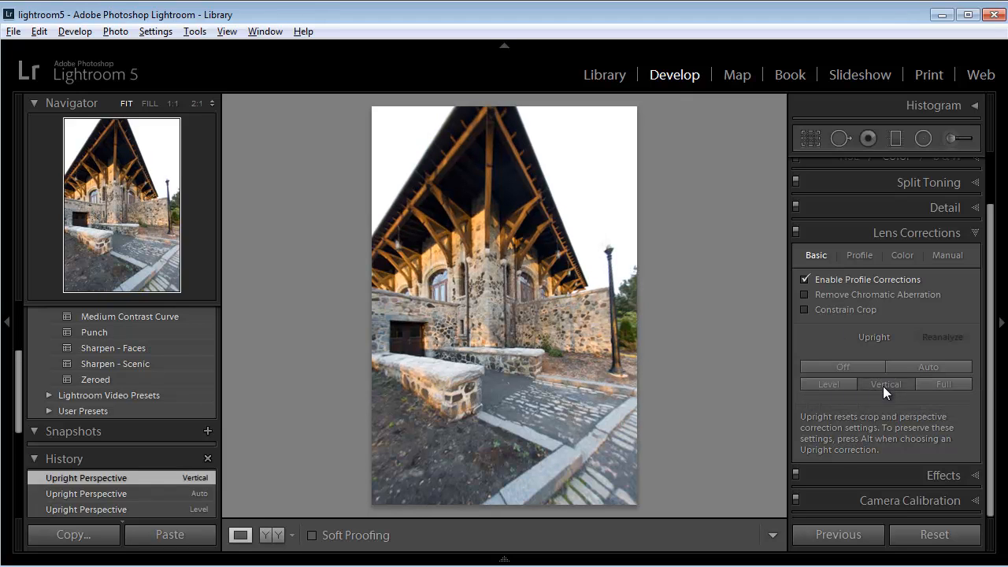
left_click(943, 384)
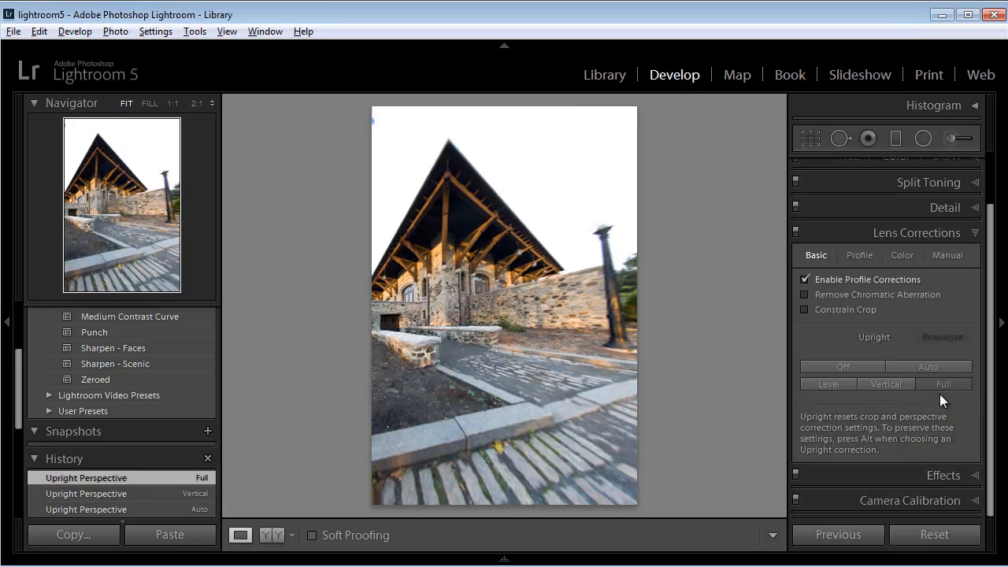
left_click(885, 384)
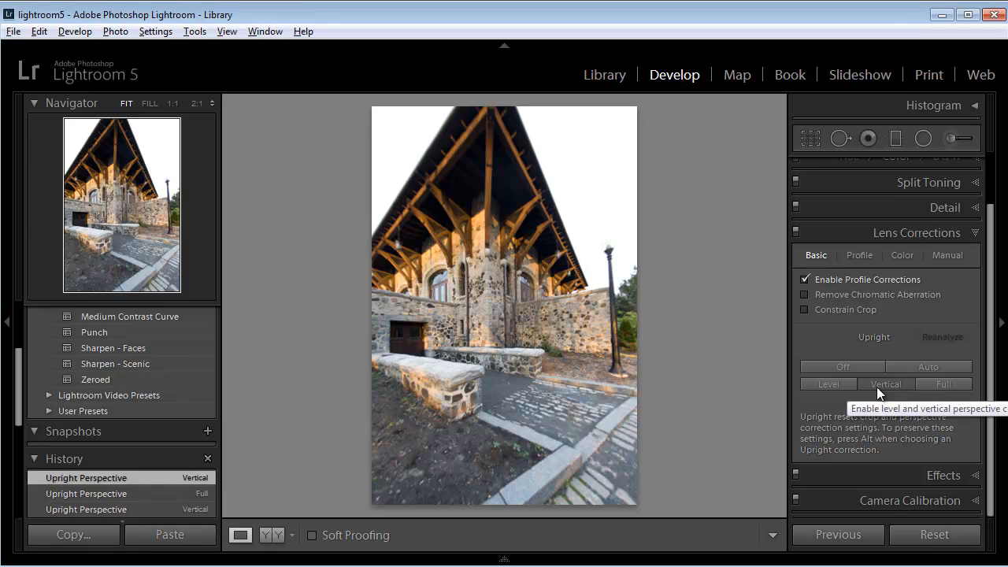
- Select the photo of the row of books in the Library and open it in the Develop module
left_click(602, 75)
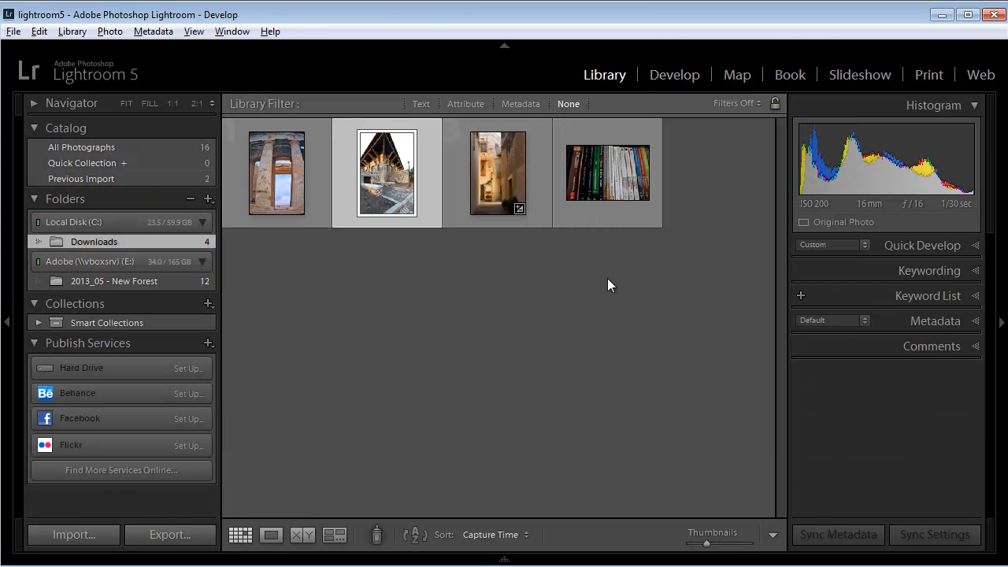
left_click(614, 174)
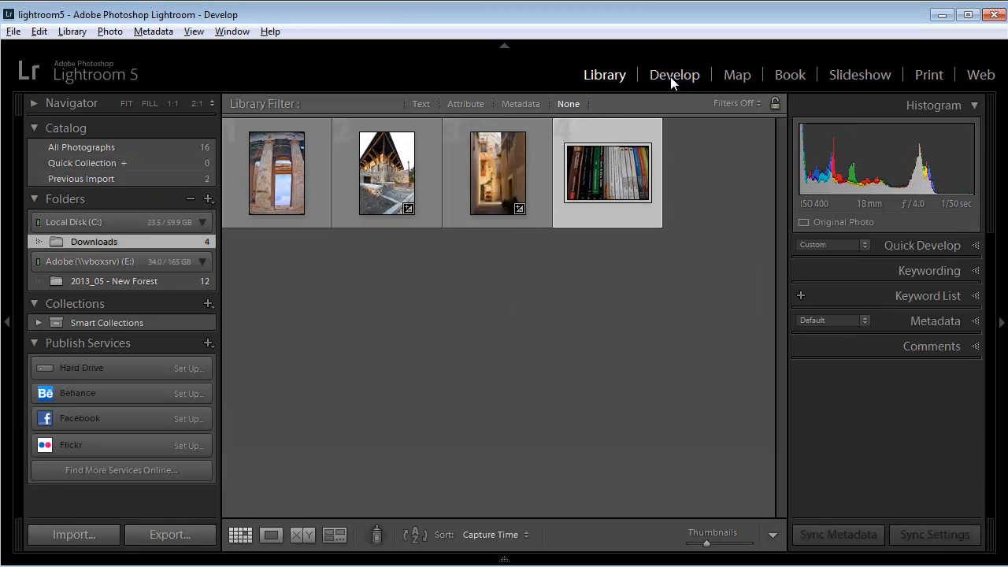
left_click(672, 77)
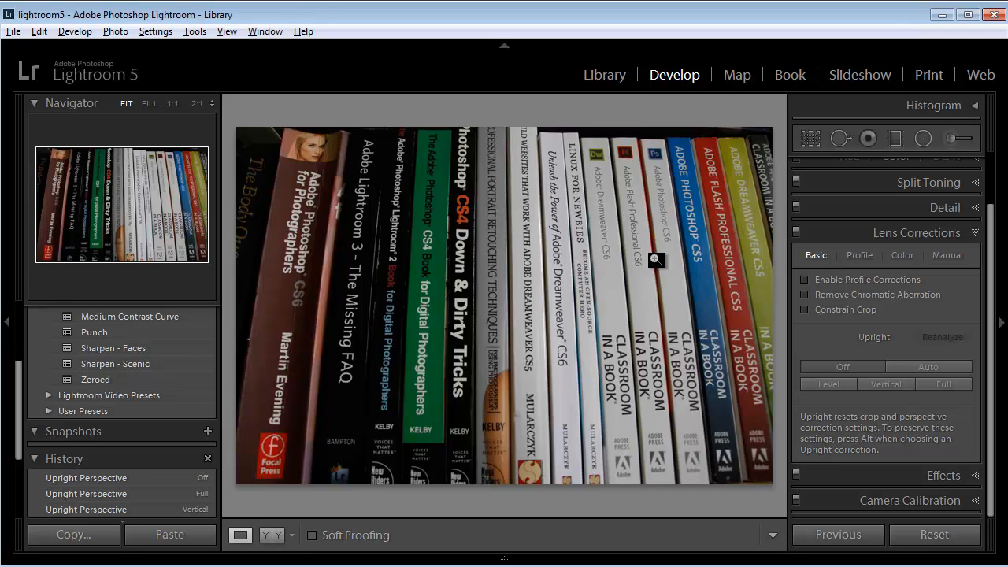
- Try the Auto Upright correction on the book photo and switch Upright back to Off
left_click(924, 364)
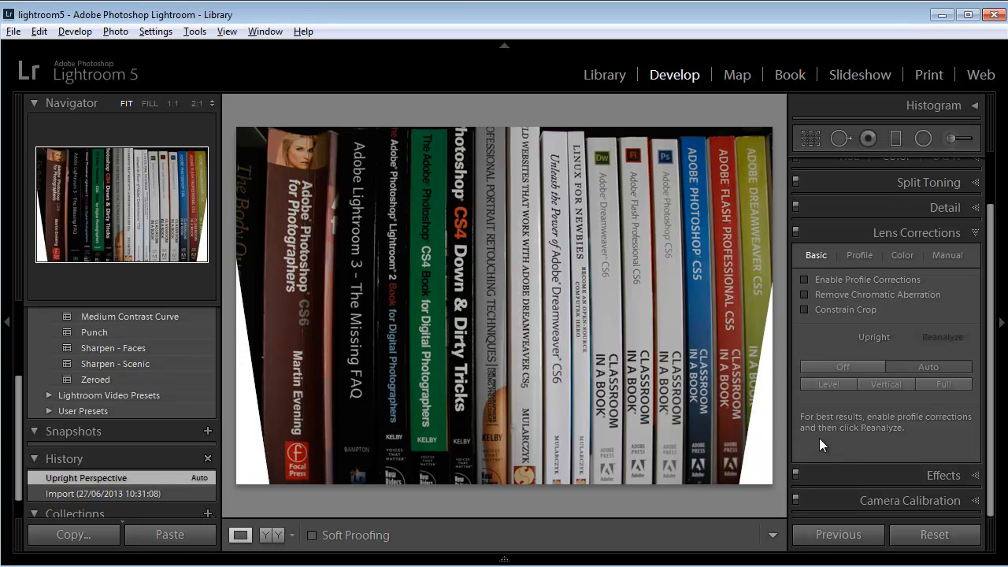
left_click(841, 366)
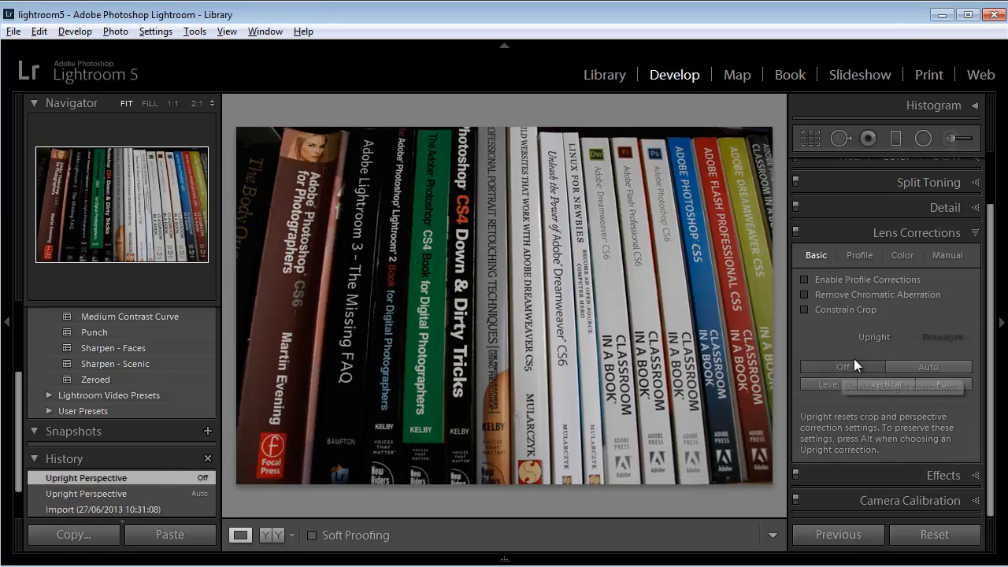
mouse_move(631, 301)
left_mouse_down()
mouse_move(644, 302)
mouse_move(618, 302)
left_mouse_up()
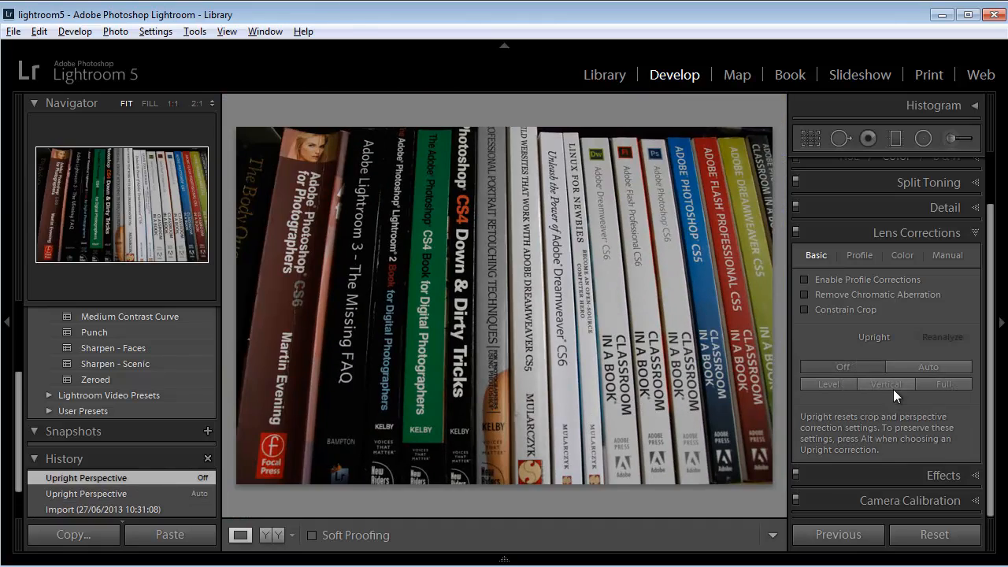
- Try the Level Upright correction on the book photo, alternating it with Off to compare, and leave it off
left_click(825, 383)
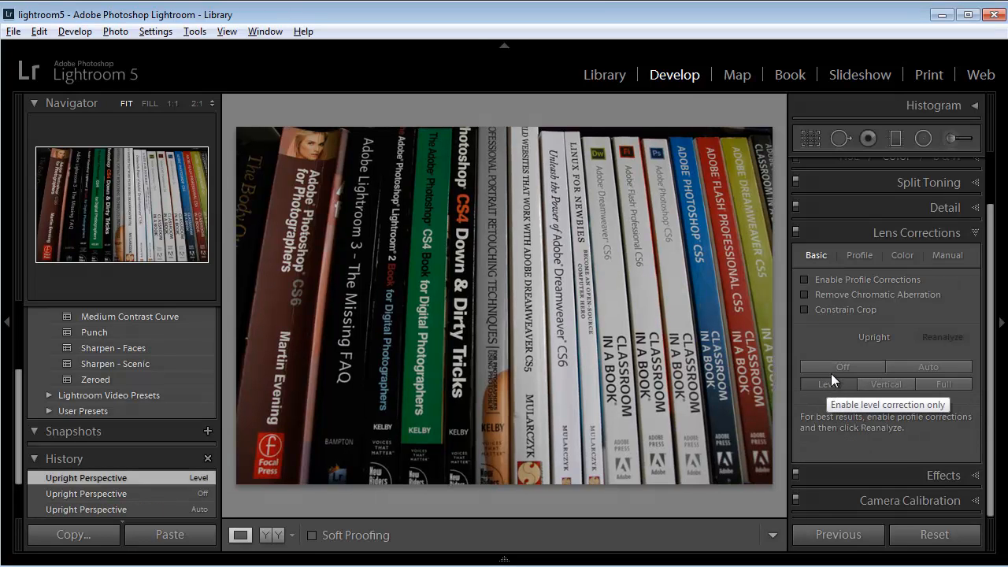
left_click(833, 365)
left_click(825, 384)
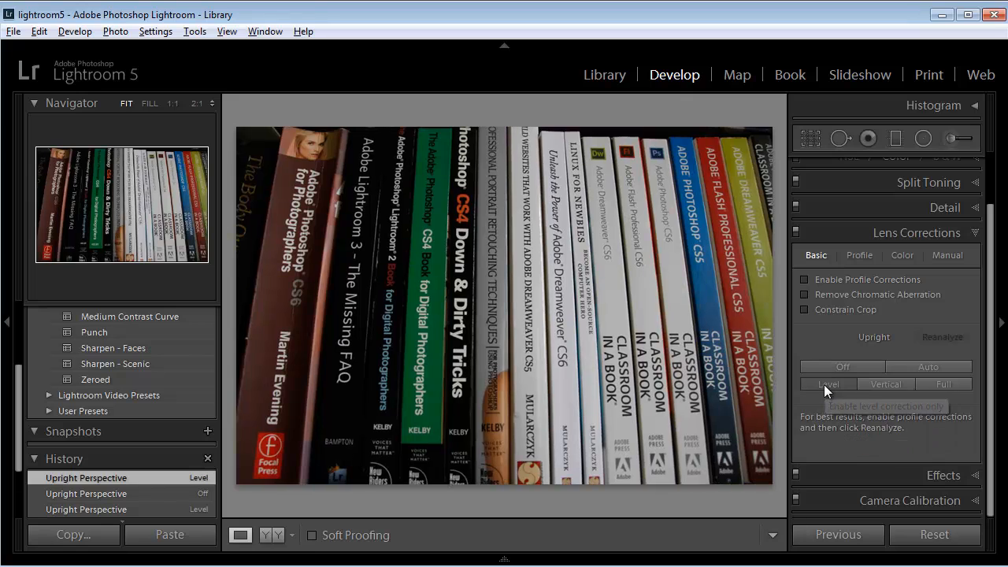
left_click(829, 366)
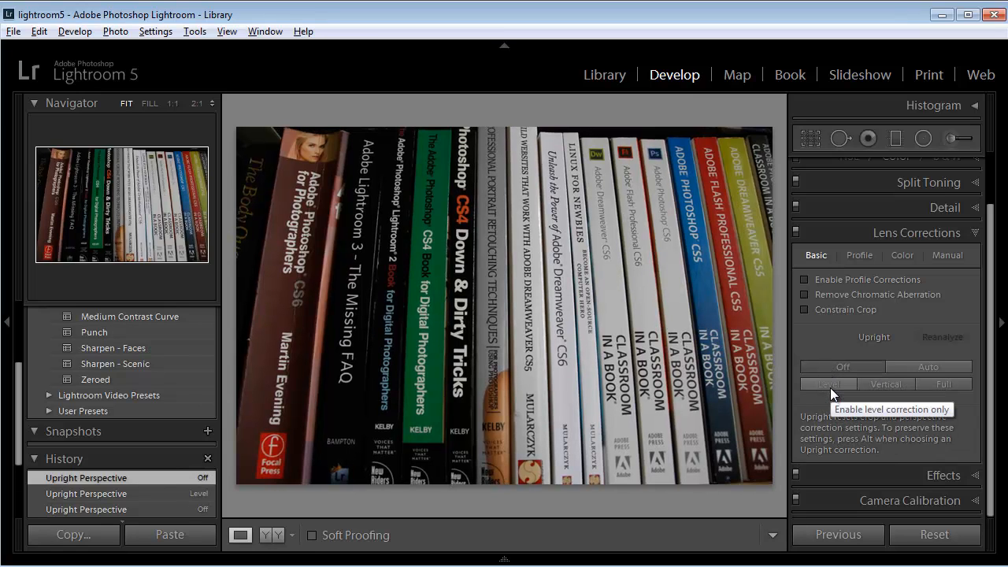
- Compare the Auto, Vertical and Full Upright corrections on the book photo and settle on Vertical
left_click(925, 365)
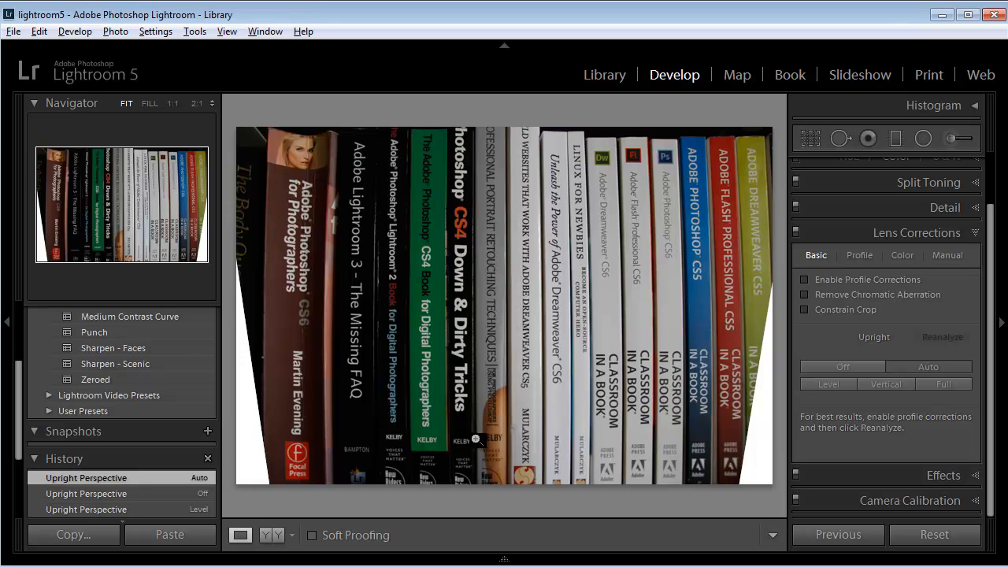
left_click(884, 386)
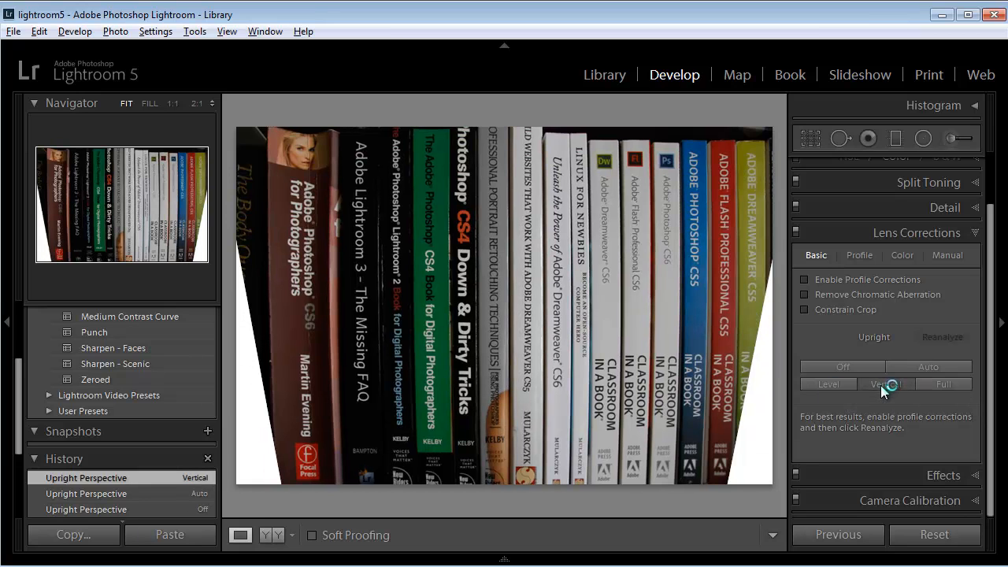
left_click(932, 367)
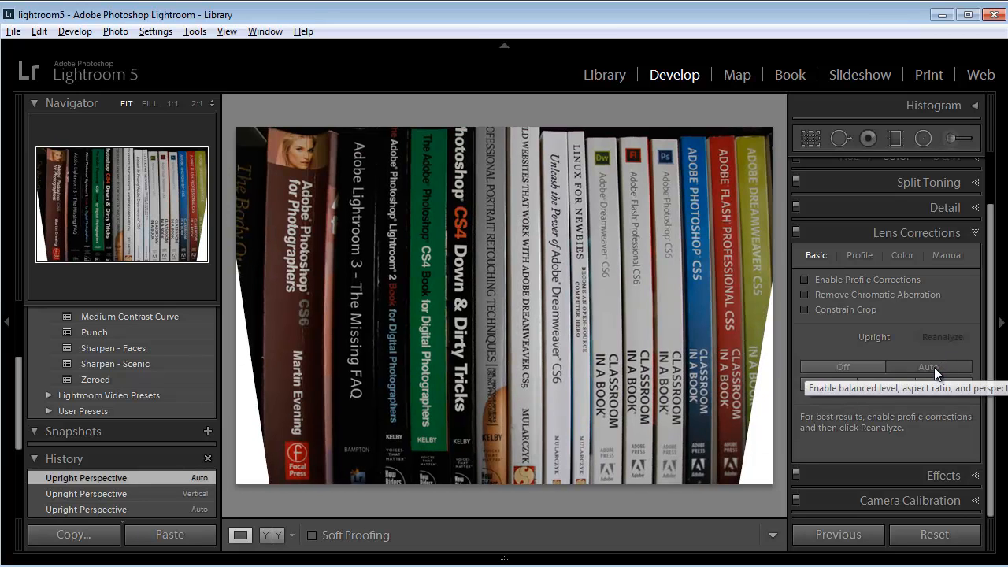
left_click(881, 384)
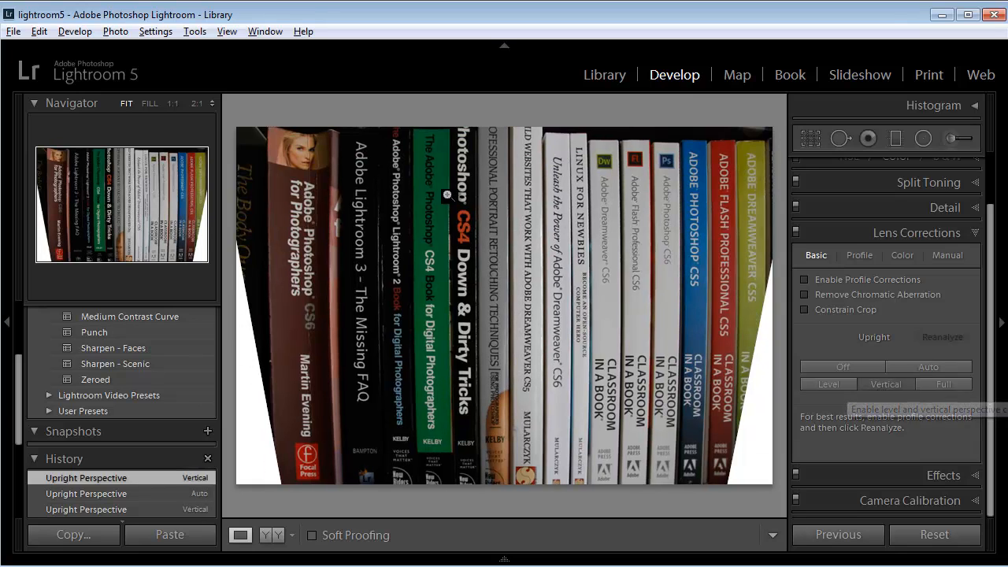
left_click(936, 383)
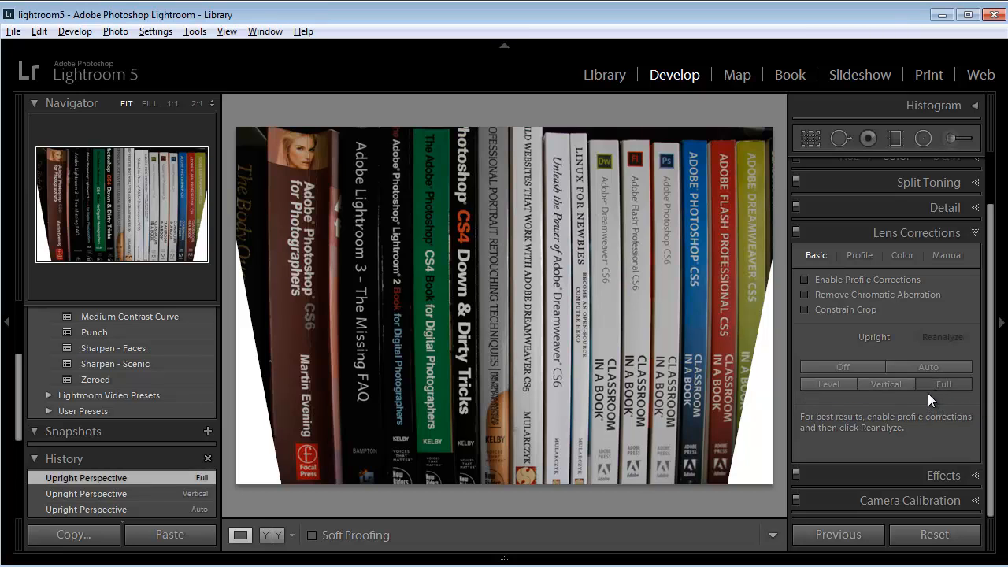
left_click(890, 386)
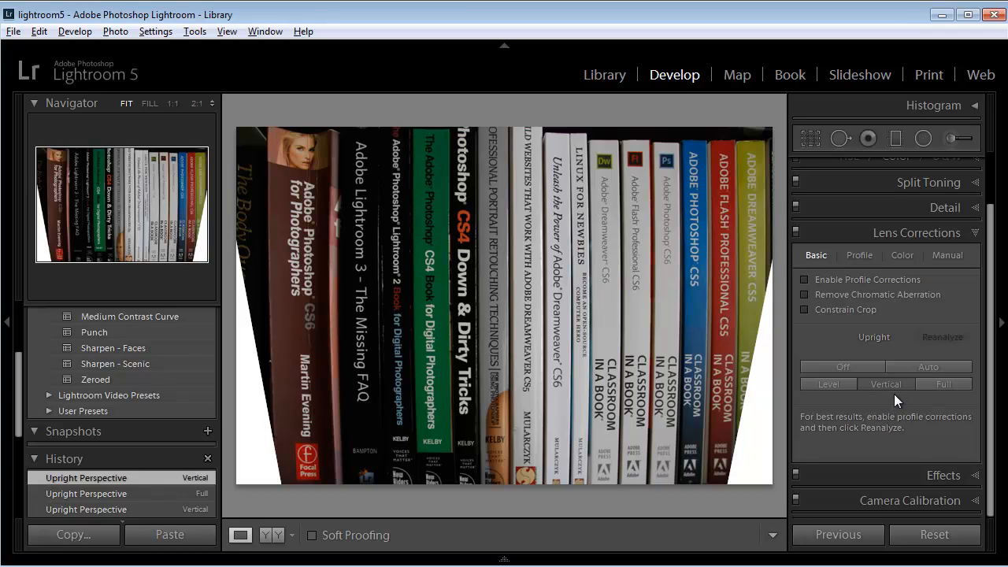
- Manually correct the book photo's lens geometry with Distortion set to +14 and Scale set to 104
left_click(942, 256)
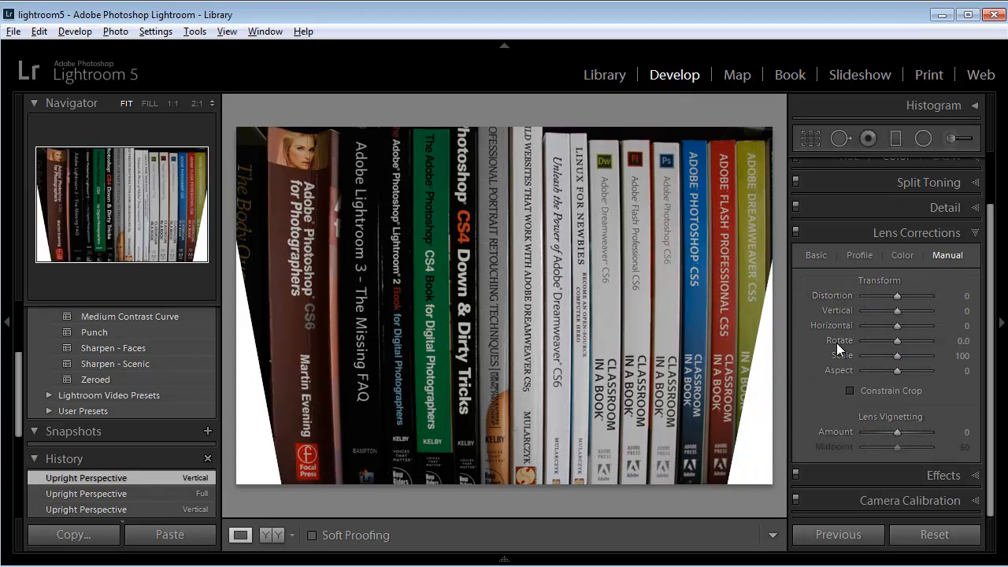
left_click(897, 296)
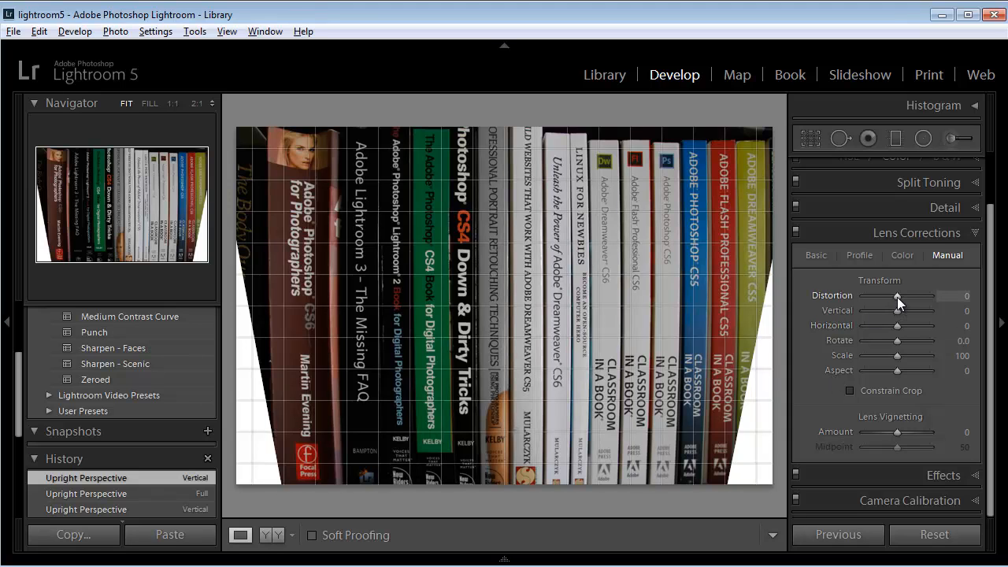
left_click_drag(896, 295, 896, 294)
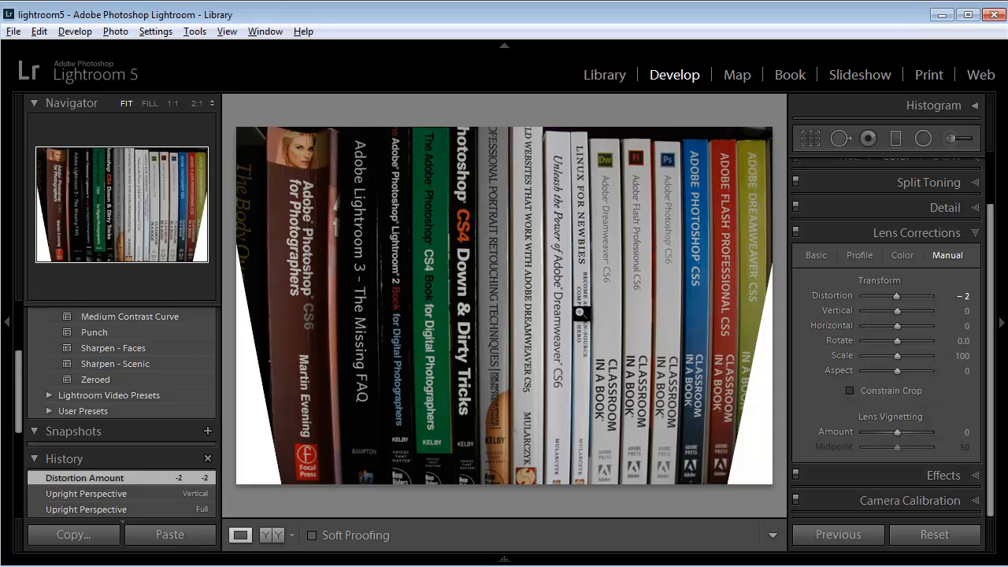
left_click(903, 296)
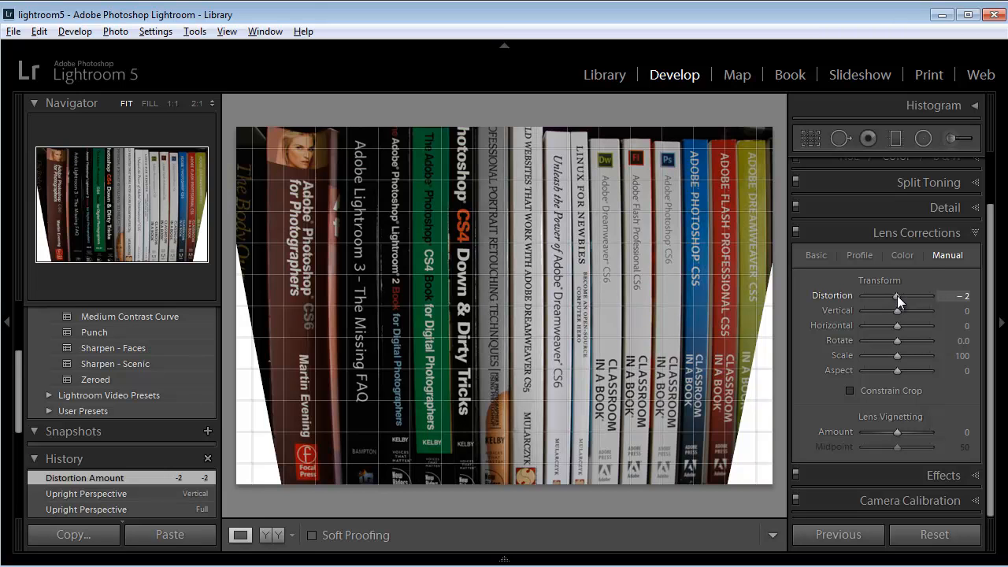
left_click_drag(897, 295, 902, 298)
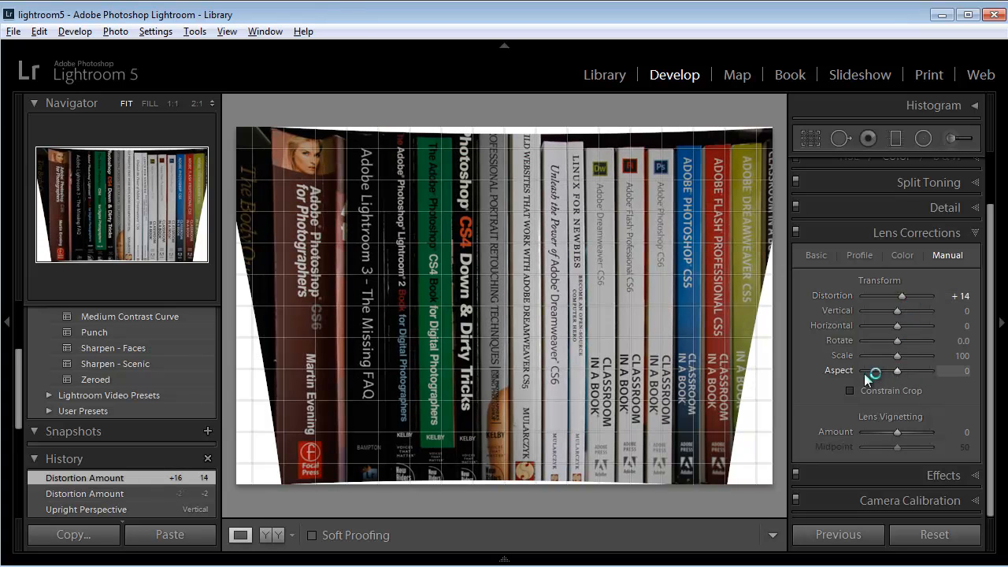
left_click_drag(895, 357, 898, 357)
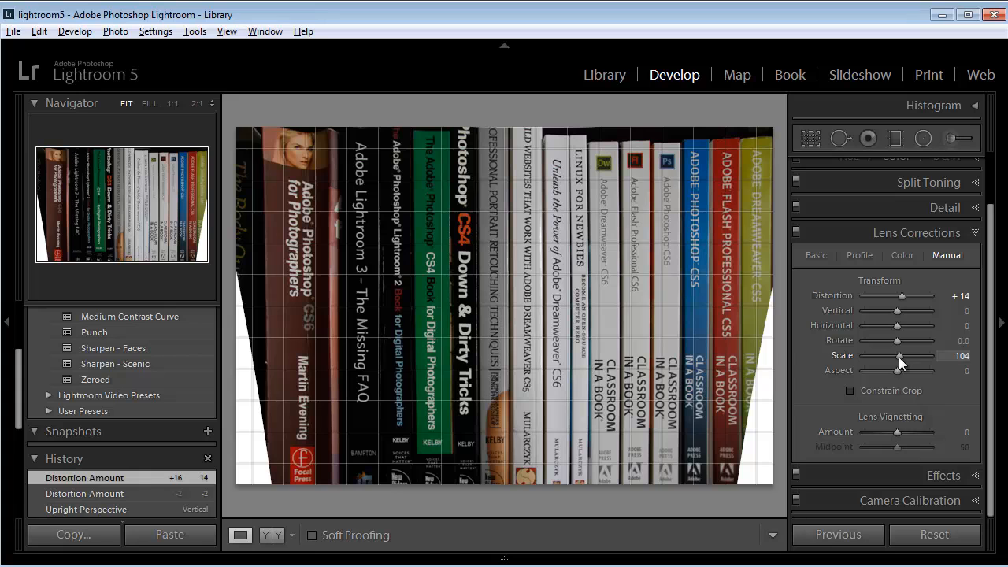
left_click_drag(899, 357, 899, 358)
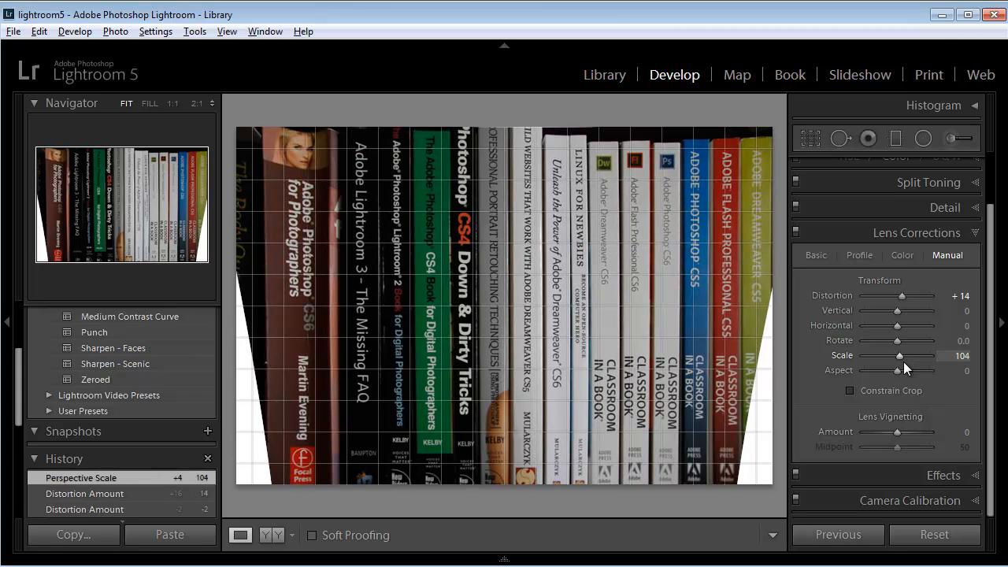
- Start cropping the book photo by pulling both side edges inward past the white wedges, and adjust the photo's position within the frame
left_click(812, 140)
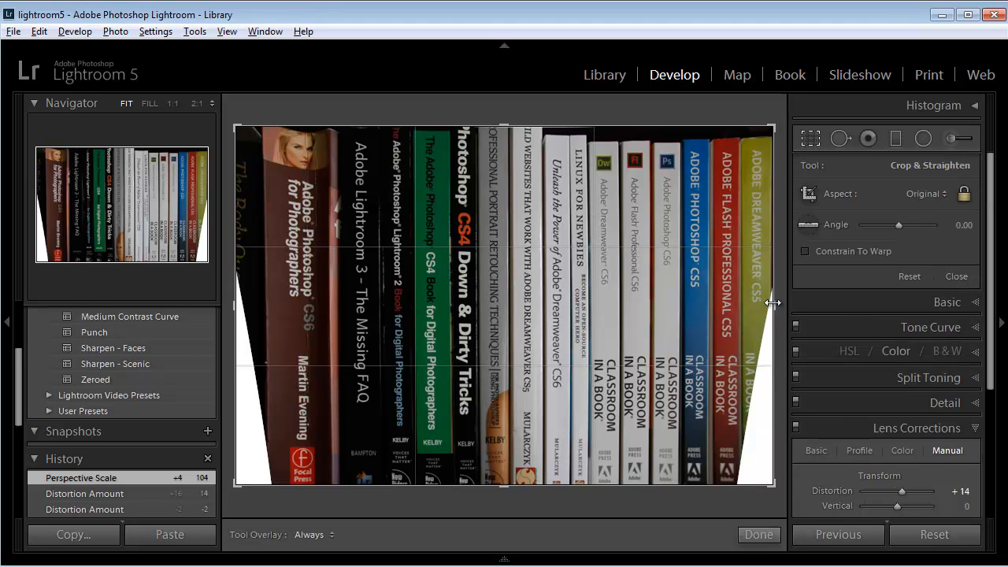
left_click_drag(773, 306, 761, 310)
left_click_drag(252, 306, 269, 312)
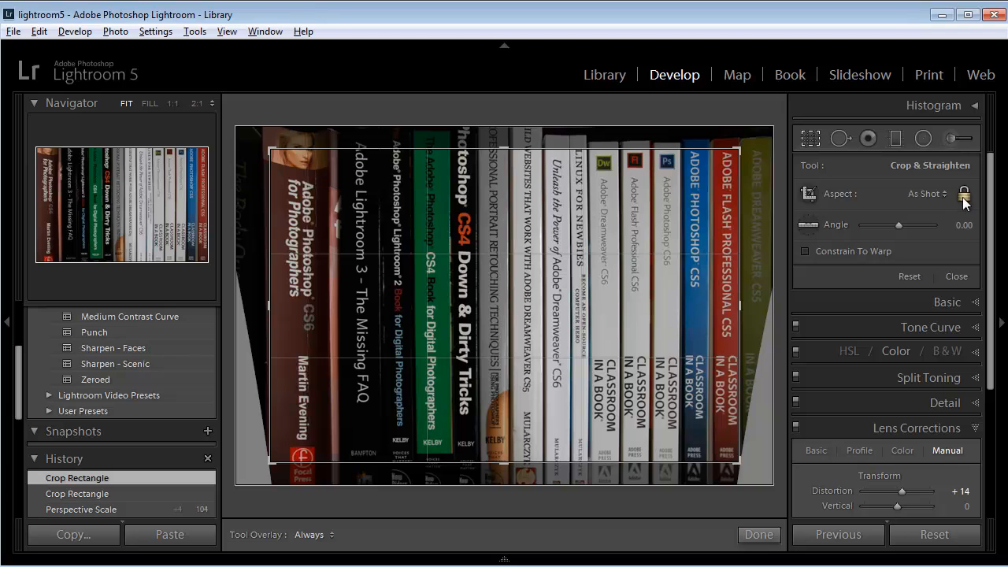
mouse_move(525, 354)
left_mouse_down()
mouse_move(529, 342)
mouse_move(527, 356)
left_mouse_up()
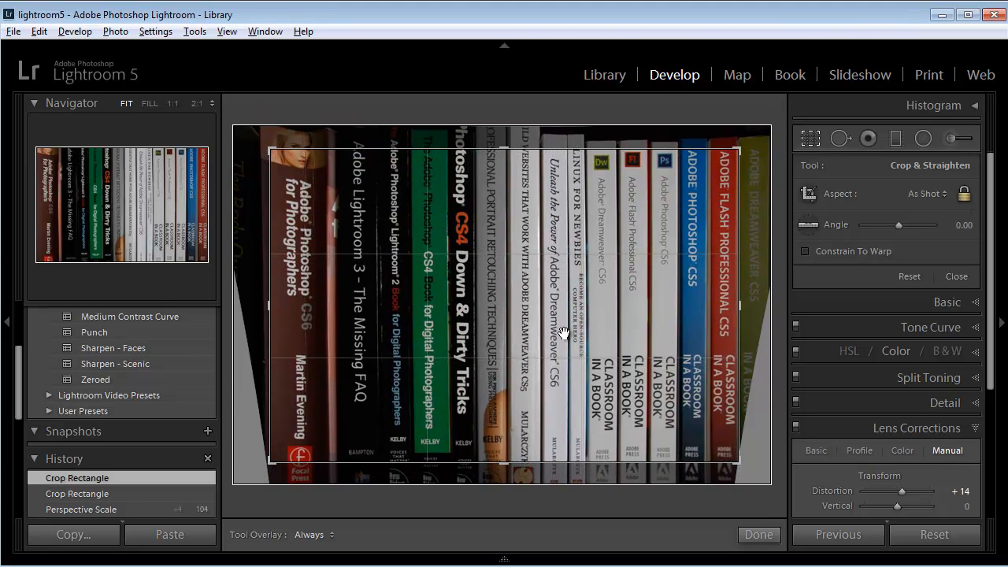
- Unlock the crop's aspect ratio, extend the crop to the photo's full height, and apply it
left_click(964, 194)
left_click_drag(504, 148, 504, 139)
left_click_drag(504, 478, 504, 490)
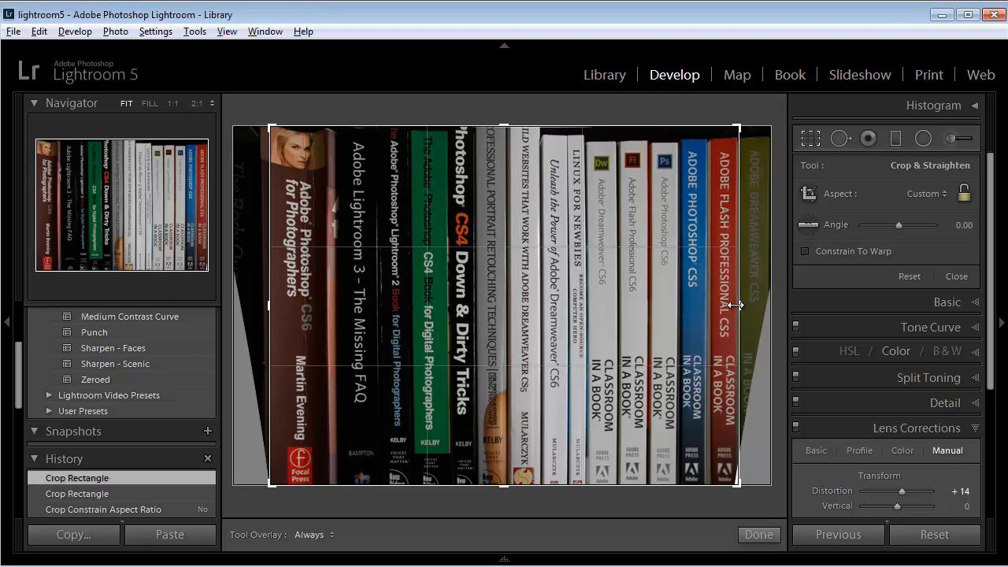
left_click(758, 535)
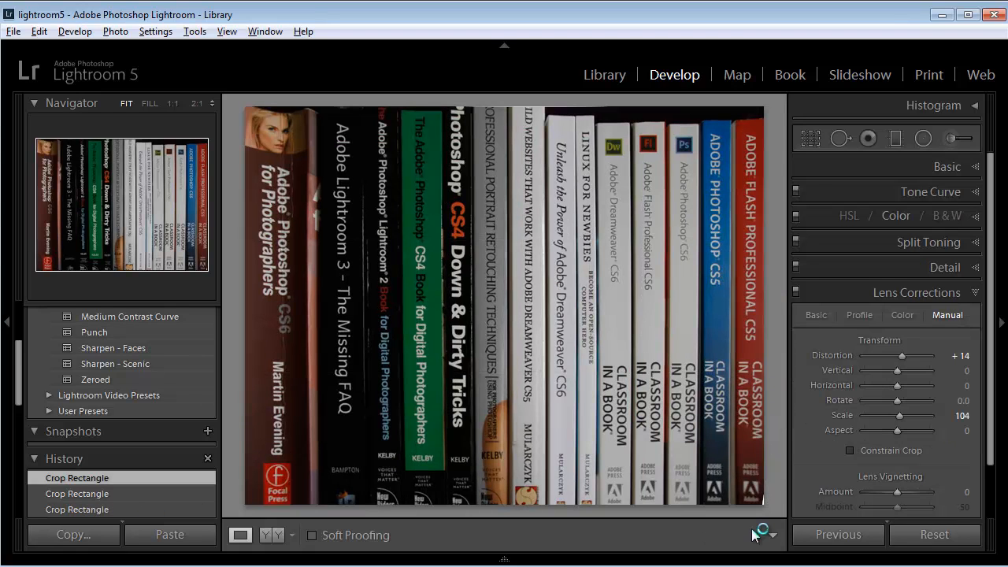
- Return to the basic lens correction options containing the Upright modes
left_click(820, 315)
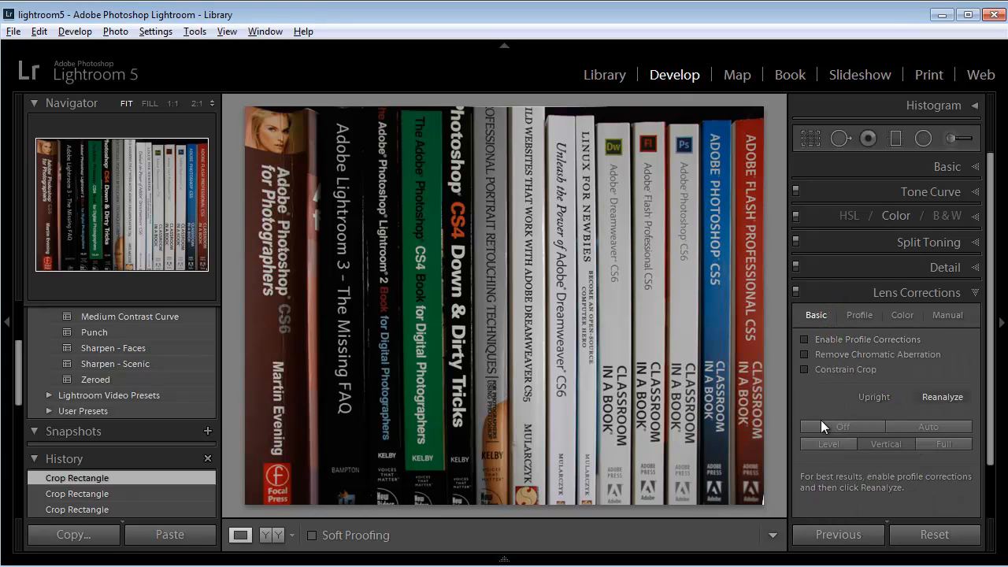